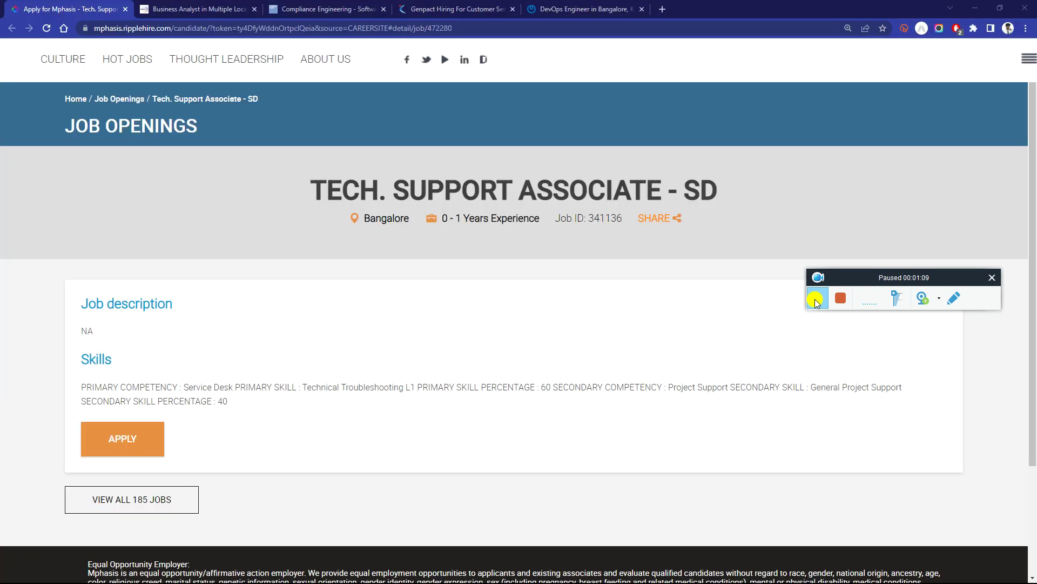
# - Return to the Mphasis posting in Chrome, then switch to the Wipro Business Analyst tab
pyautogui.hotkey('alt', 'Tab')
pyautogui.moveTo(854, 282); pyautogui.dragTo(860, 37)
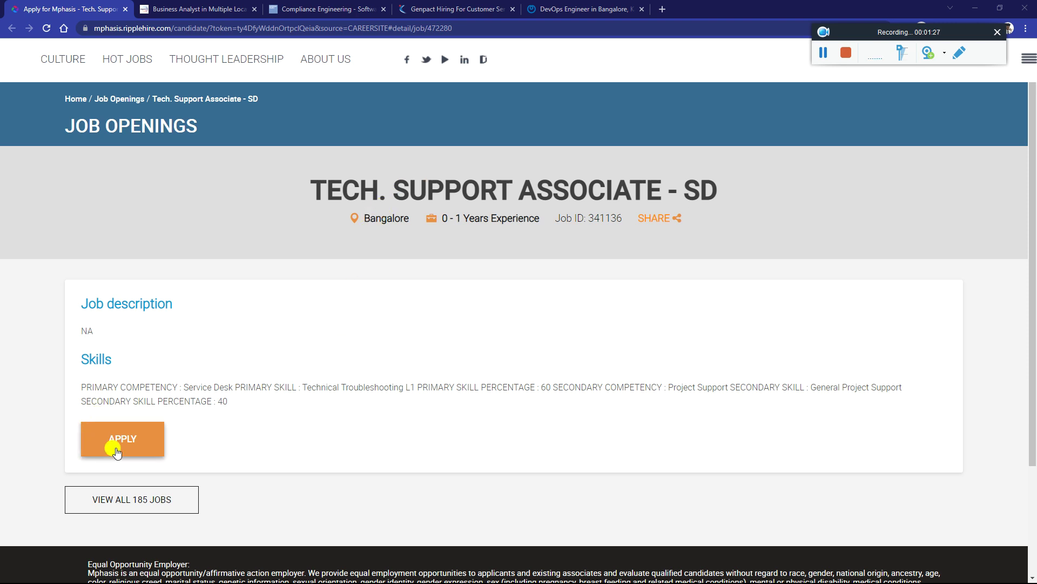
pyautogui.hotkey('ctrl', 'Tab')
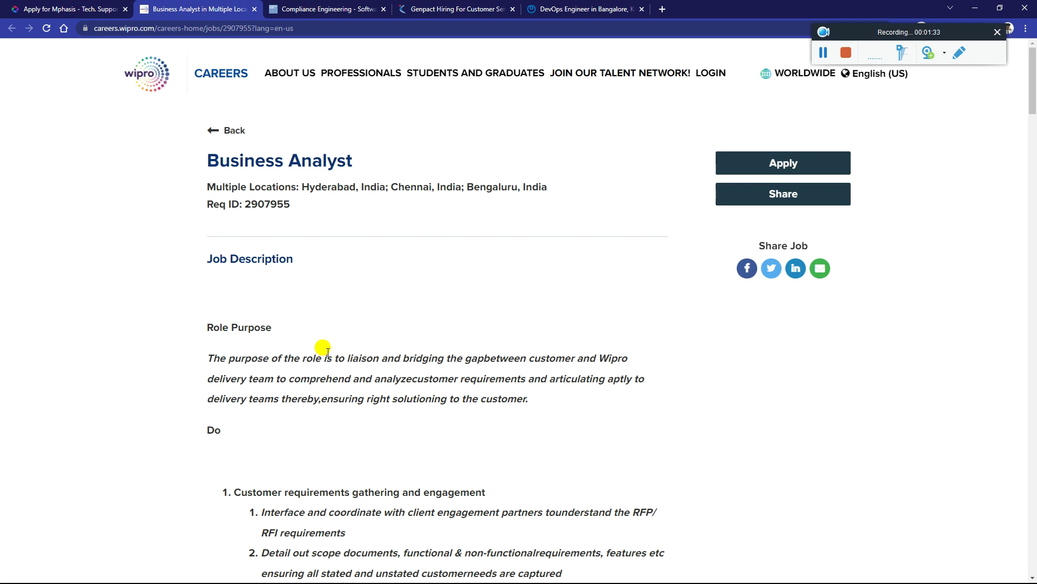
pyautogui.scroll(-2, 324, 349)
pyautogui.scroll(-3, 324, 349)
pyautogui.scroll(-2, 325, 350)
pyautogui.scroll(-3, 328, 354)
pyautogui.scroll(-1, 328, 354)
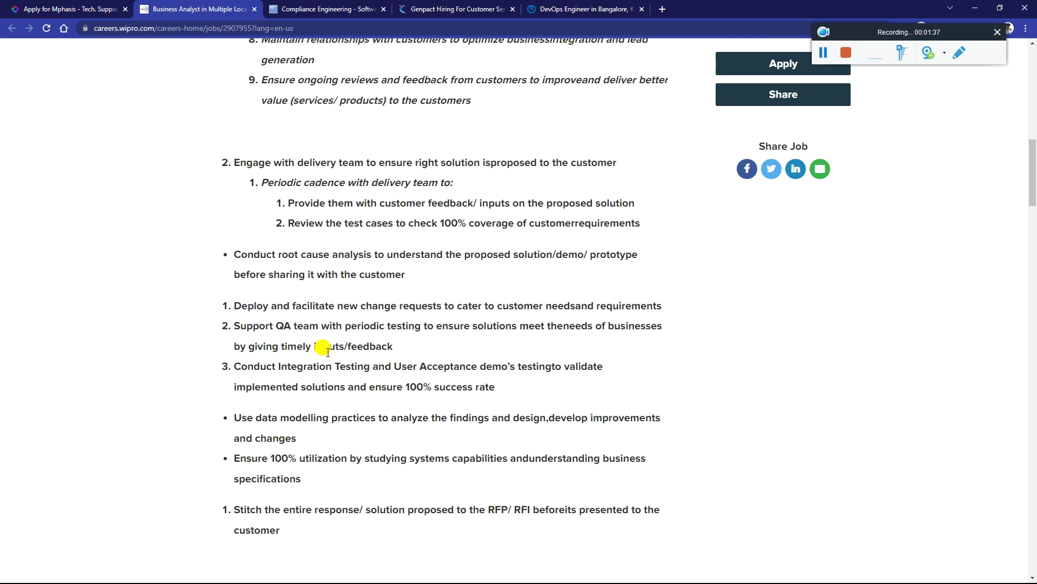
pyautogui.scroll(-1, 324, 349)
pyautogui.scroll(-2, 324, 349)
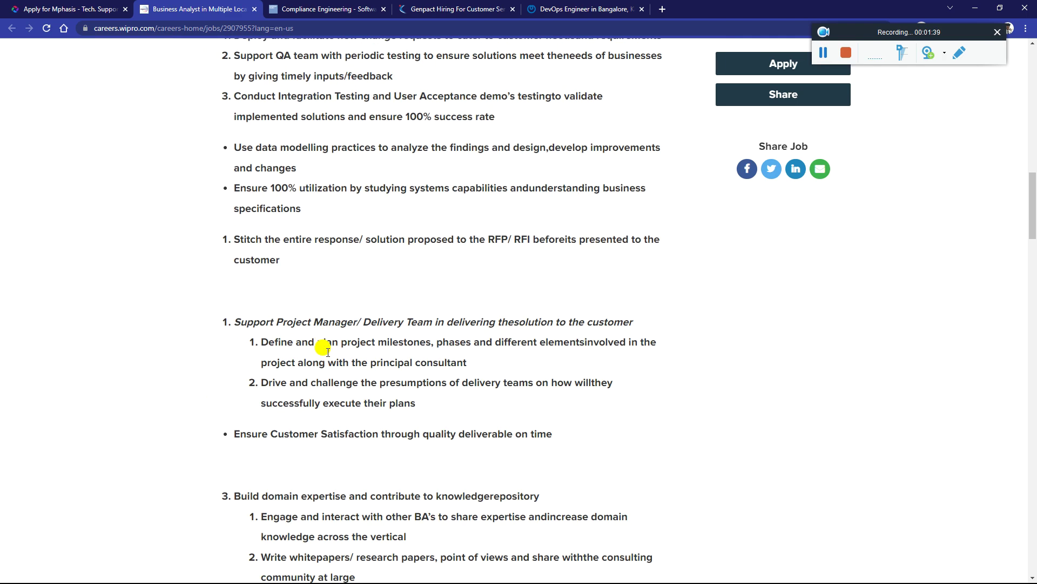
pyautogui.scroll(-1, 328, 353)
pyautogui.scroll(-2, 328, 353)
pyautogui.scroll(-2, 327, 354)
pyautogui.scroll(-2, 327, 354)
pyautogui.scroll(-2, 328, 355)
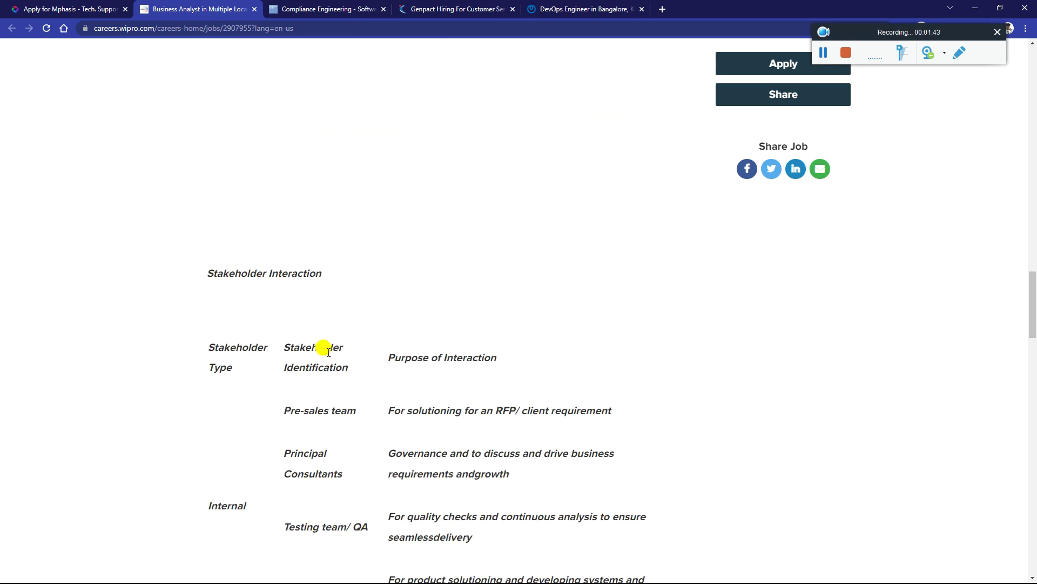
pyautogui.scroll(-2, 328, 350)
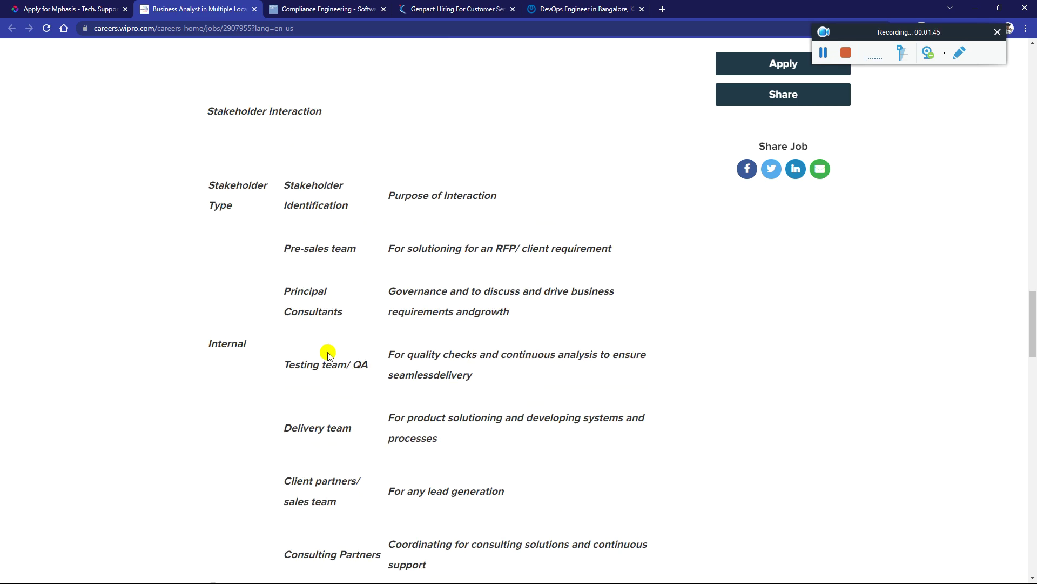
pyautogui.scroll(-2, 328, 355)
pyautogui.scroll(-2, 328, 354)
pyautogui.scroll(-3, 328, 354)
pyautogui.scroll(-1, 329, 355)
pyautogui.moveTo(262, 197); pyautogui.dragTo(394, 196)
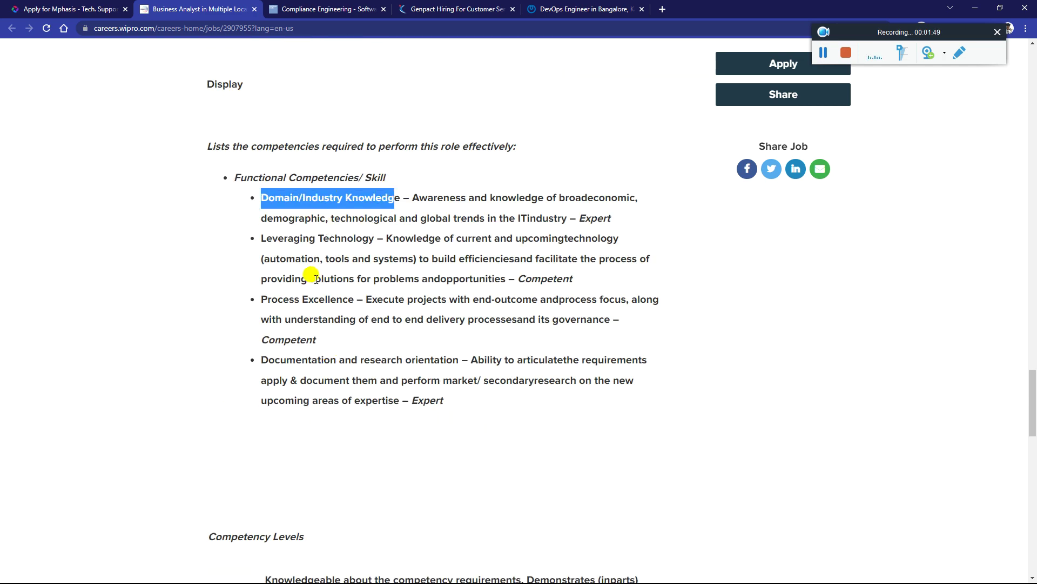
# - Highlight the Leveraging Technology and Process Excellence competencies in the Business Analyst posting
pyautogui.moveTo(261, 238); pyautogui.dragTo(383, 238)
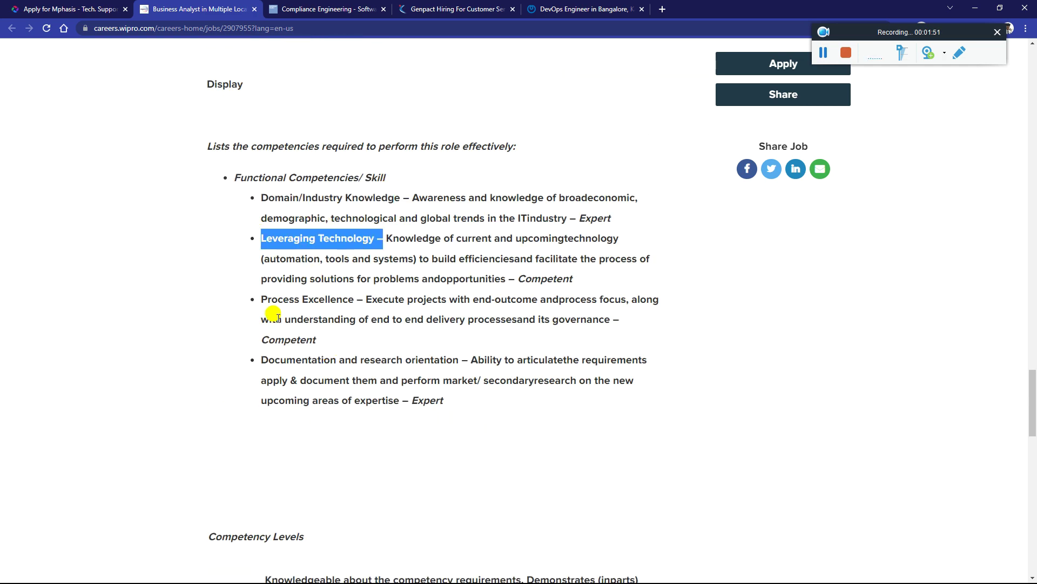
pyautogui.moveTo(262, 299); pyautogui.dragTo(372, 299)
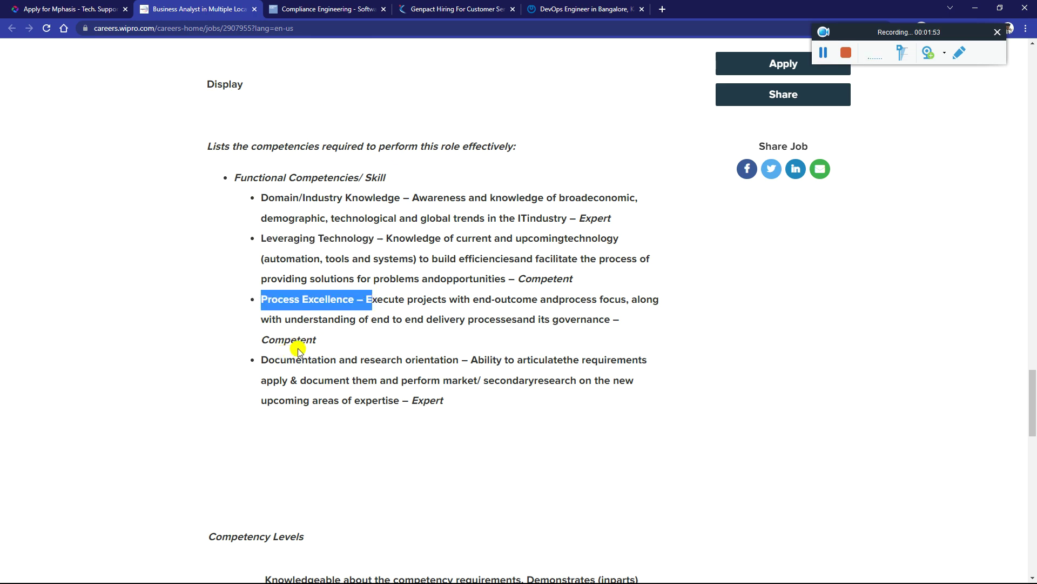
pyautogui.scroll(-2, 304, 344)
pyautogui.scroll(-1, 306, 351)
pyautogui.scroll(-4, 305, 354)
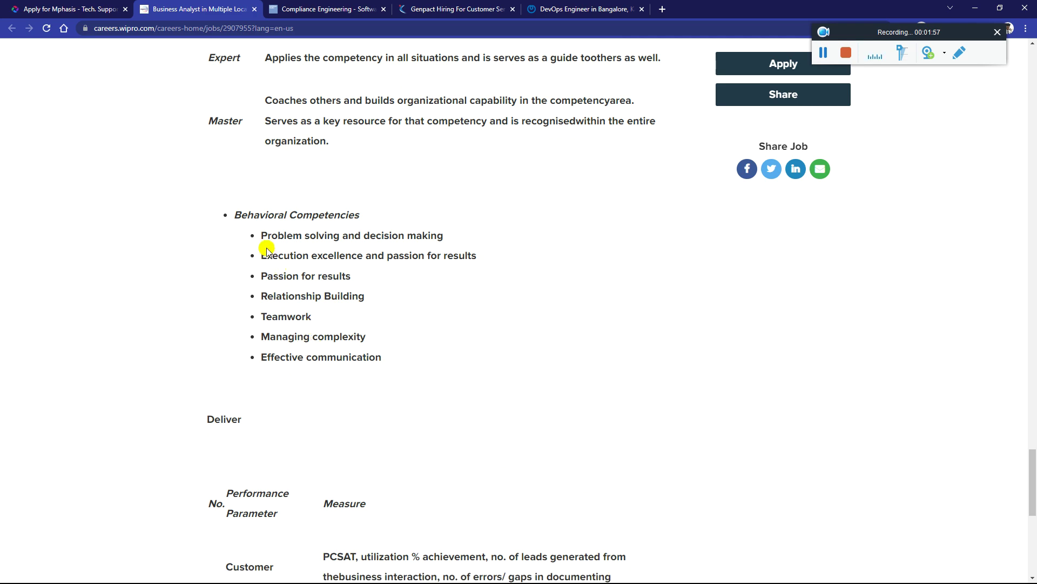
pyautogui.moveTo(264, 235); pyautogui.dragTo(426, 364)
pyautogui.scroll(-3, 426, 365)
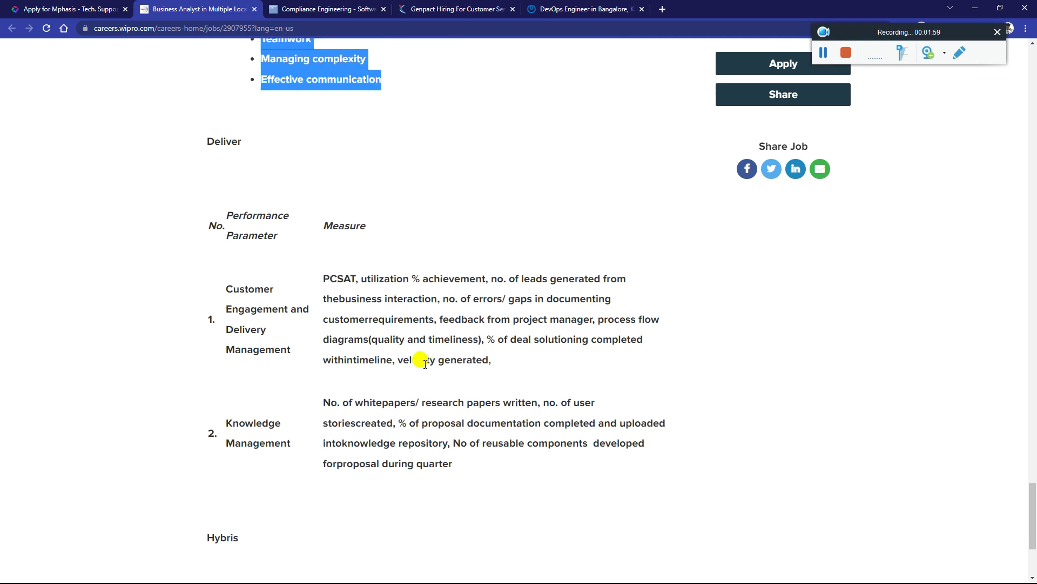
pyautogui.scroll(-2, 426, 364)
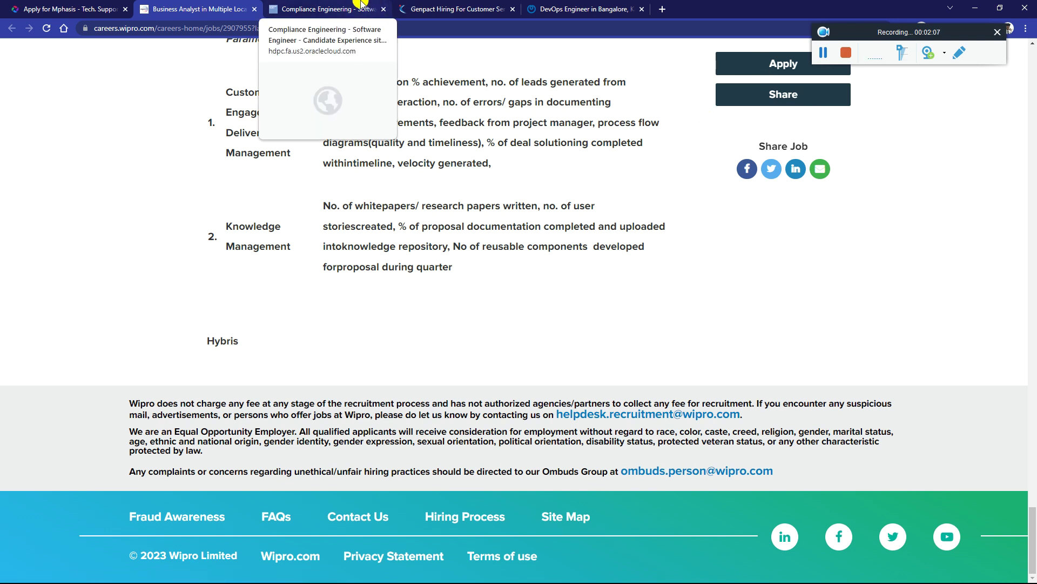
# - Highlight the full stack developers phrase, the Bachelor's/Master's degree line and UI/UX development
pyautogui.click(341, 8)
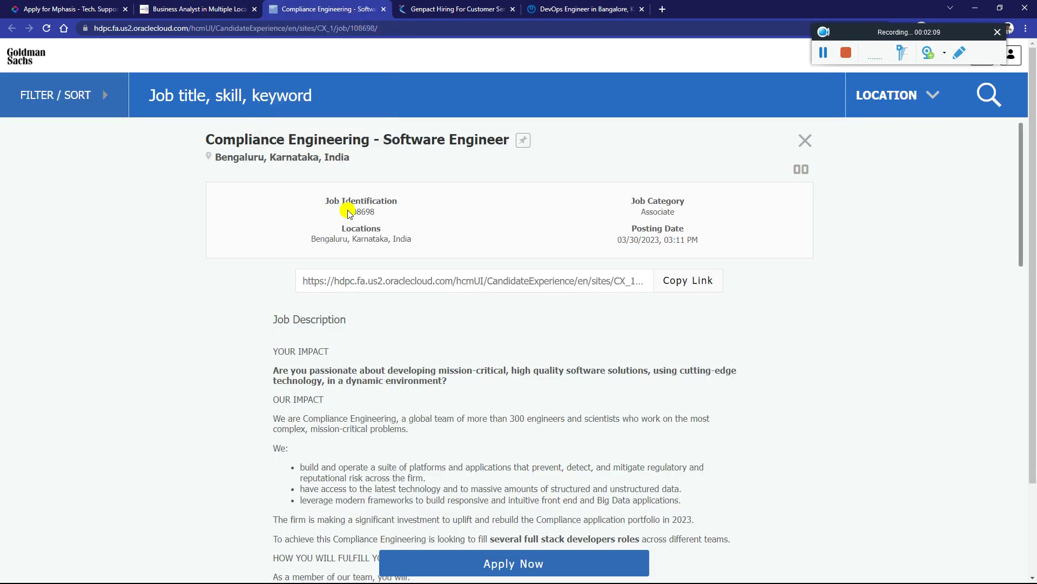
pyautogui.scroll(-3, 519, 243)
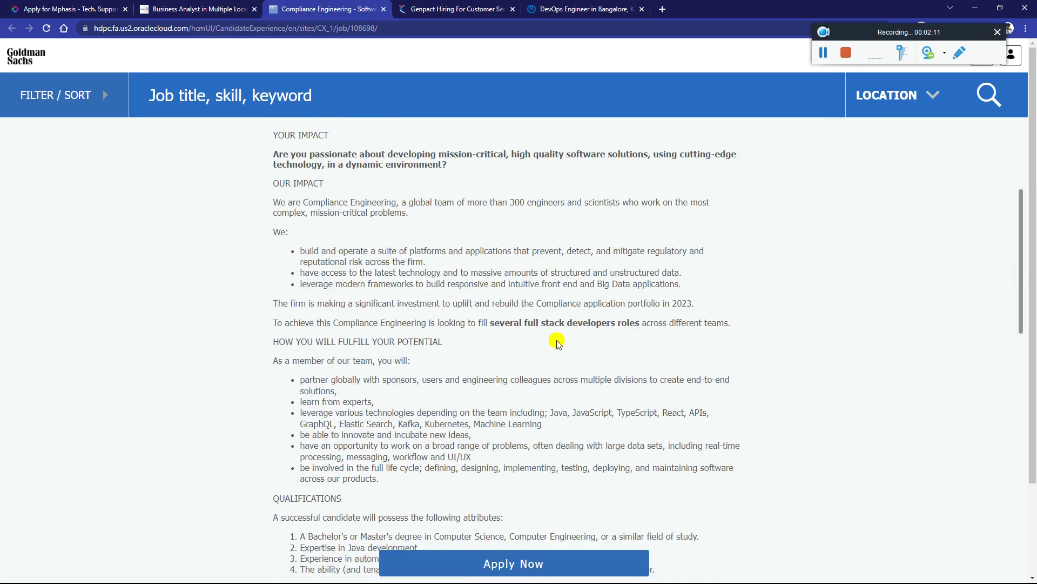
pyautogui.moveTo(487, 323); pyautogui.dragTo(637, 324)
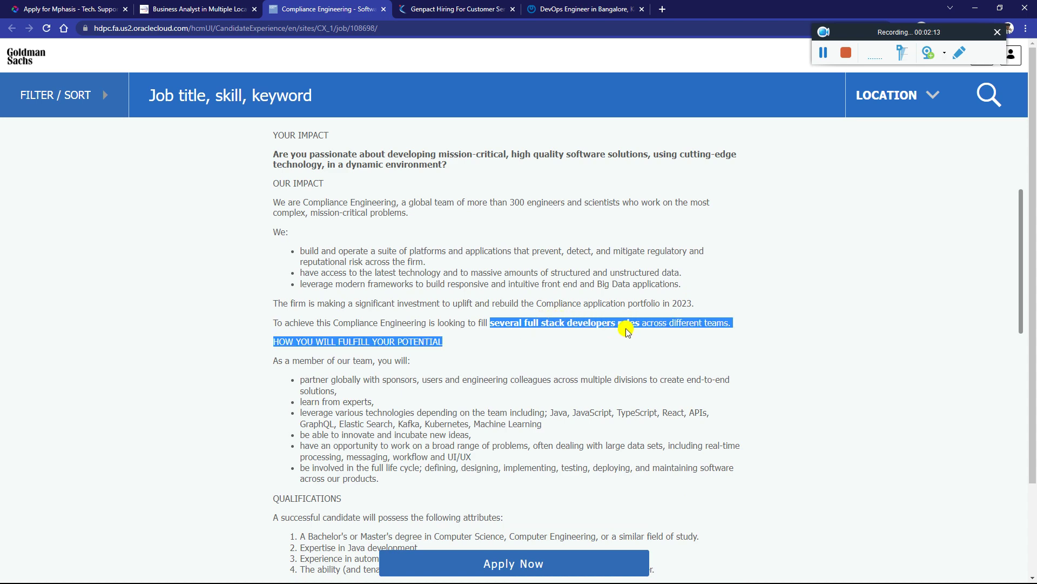
pyautogui.scroll(-1, 382, 365)
pyautogui.scroll(-1, 314, 320)
pyautogui.scroll(-1, 331, 365)
pyautogui.tripleClick(345, 319)
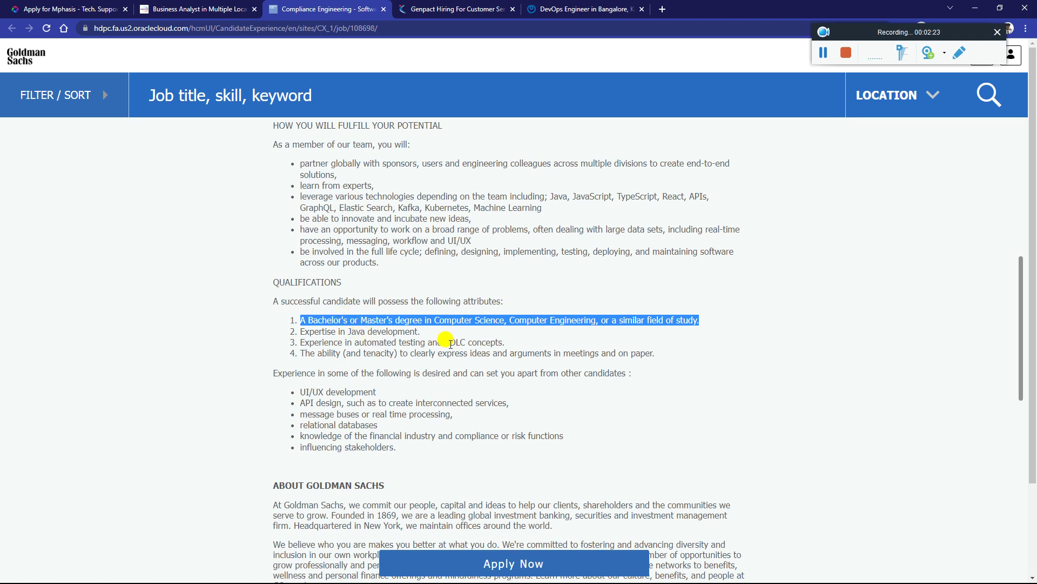
pyautogui.tripleClick(337, 389)
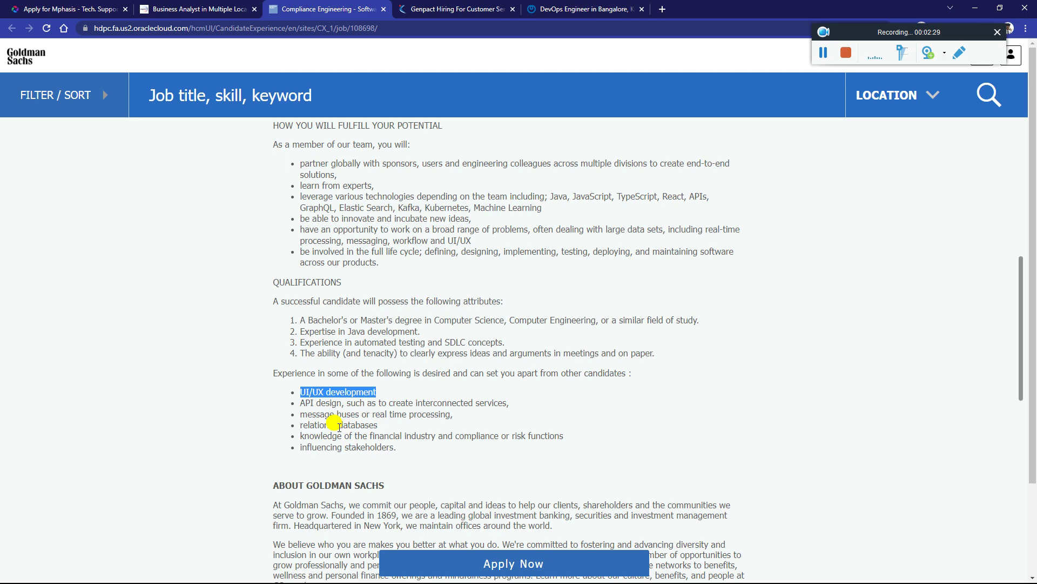
pyautogui.scroll(2, 405, 371)
pyautogui.scroll(3, 410, 365)
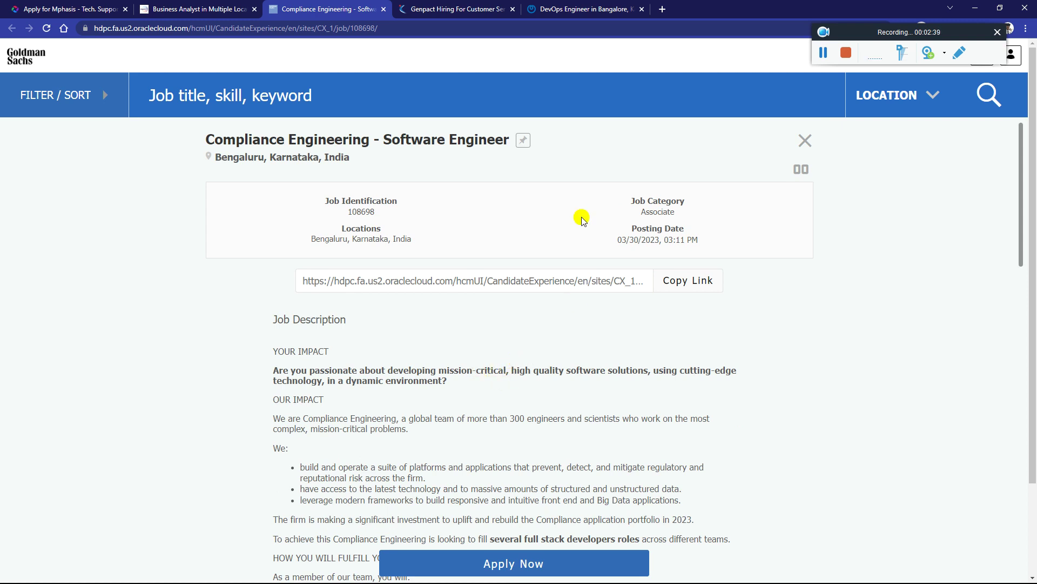
# - Review the Genpact posting's key skills and open its 'Apply without Registration' form
pyautogui.hotkey('ctrl', 'Tab')
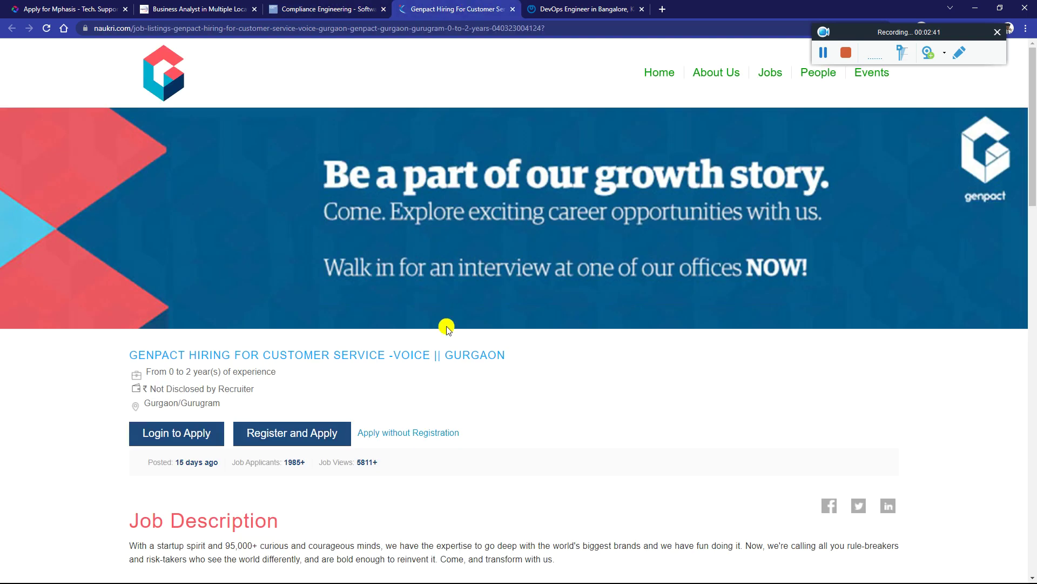
pyautogui.scroll(-3, 447, 328)
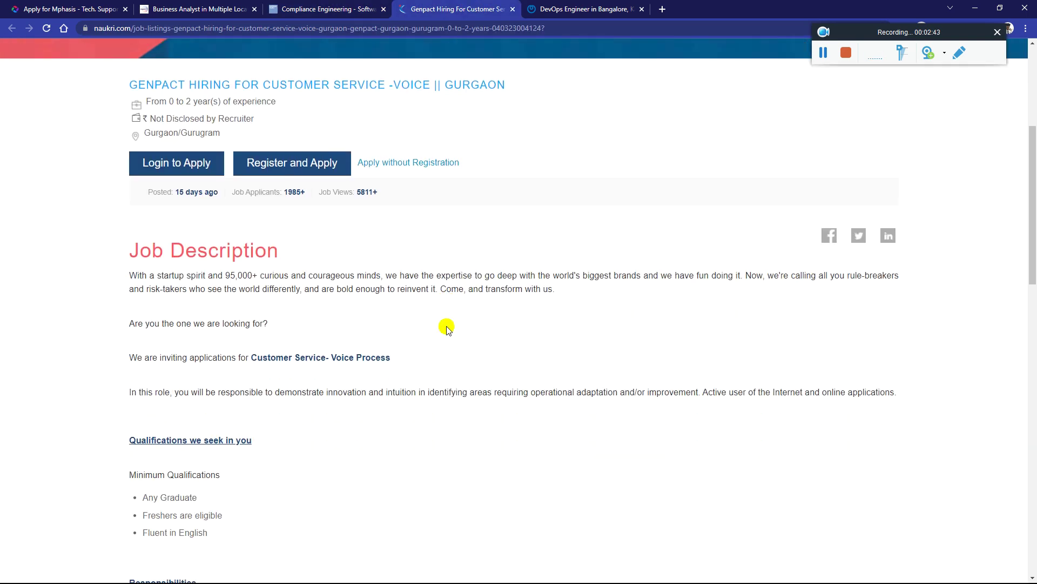
pyautogui.scroll(-2, 447, 330)
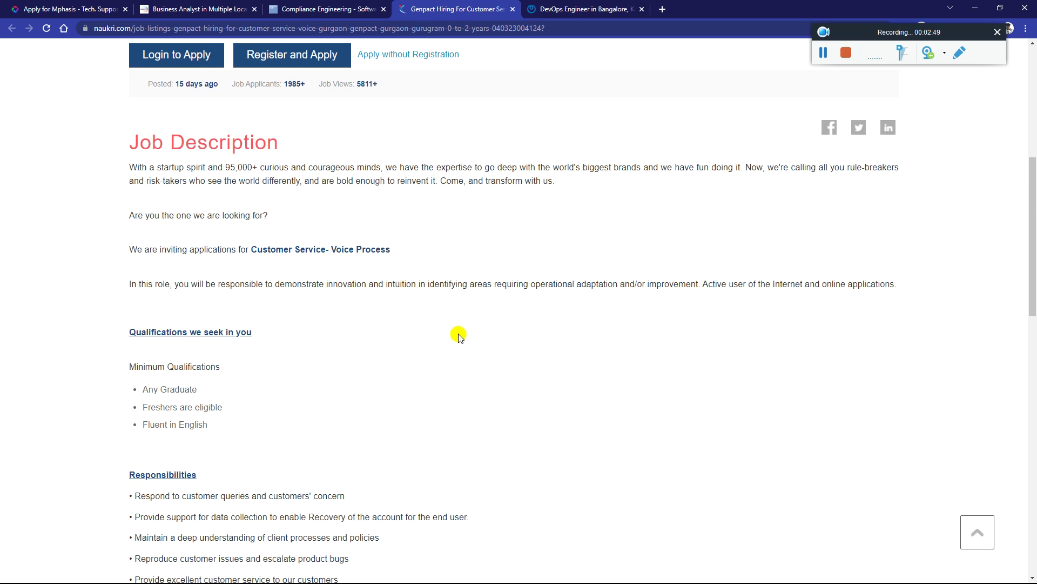
pyautogui.scroll(-1, 259, 352)
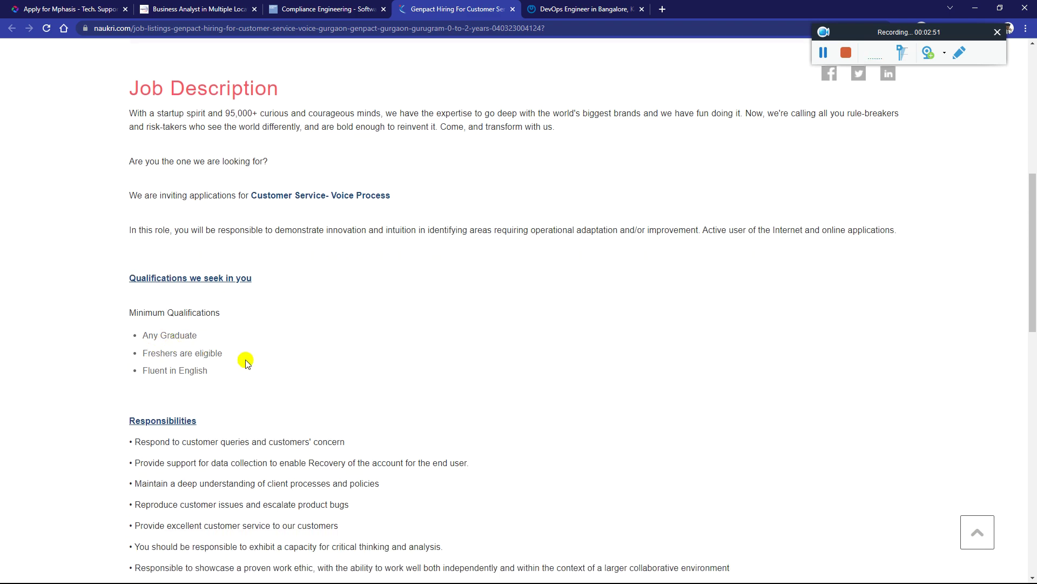
pyautogui.scroll(-1, 233, 339)
pyautogui.scroll(-2, 233, 339)
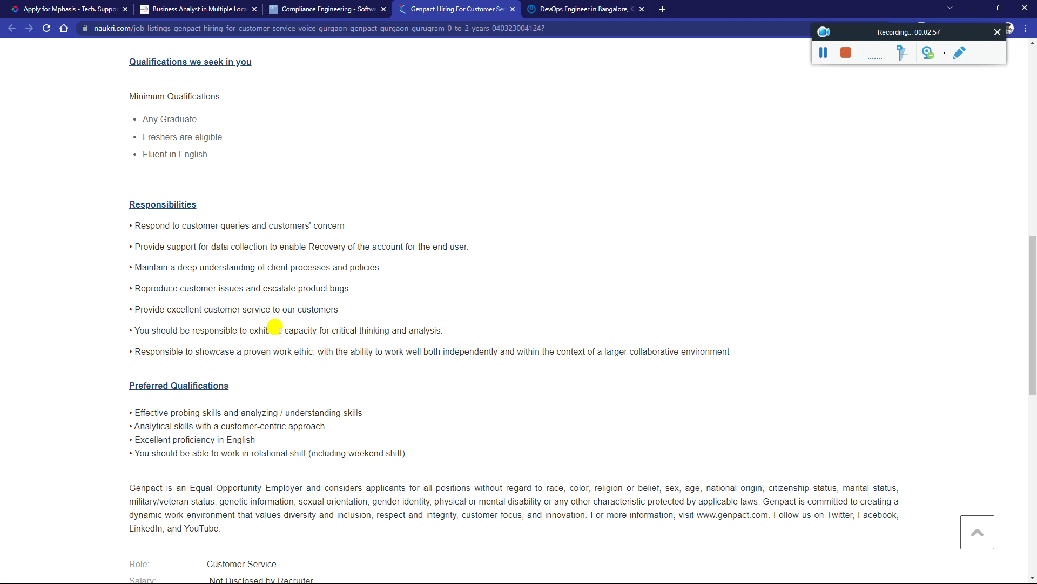
pyautogui.scroll(-2, 276, 329)
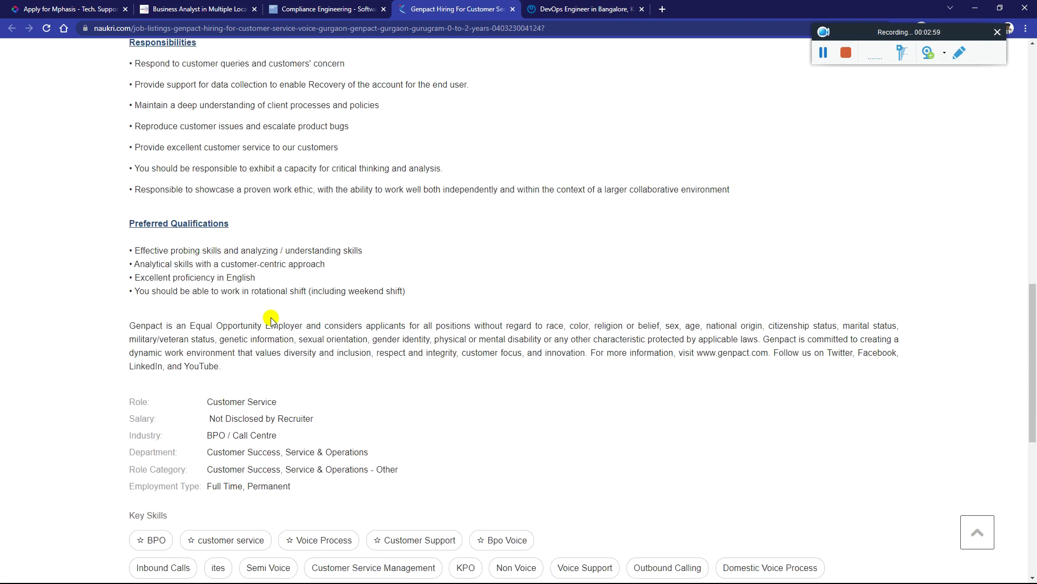
pyautogui.moveTo(133, 250)
pyautogui.mouseDown()
pyautogui.moveTo(219, 247)
pyautogui.moveTo(398, 289)
pyautogui.mouseUp()
pyautogui.scroll(-3, 406, 295)
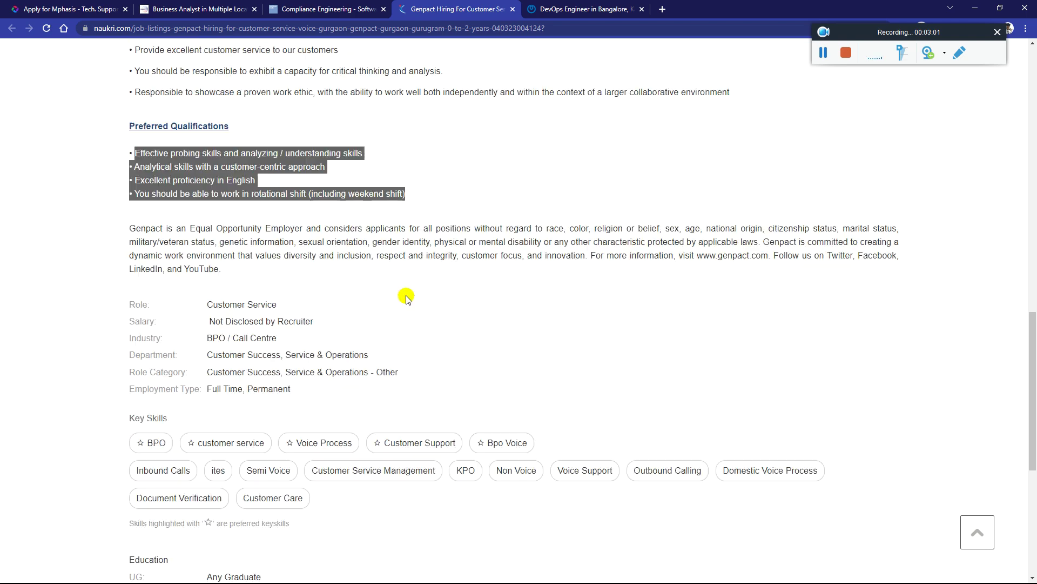
pyautogui.moveTo(106, 275); pyautogui.dragTo(394, 336)
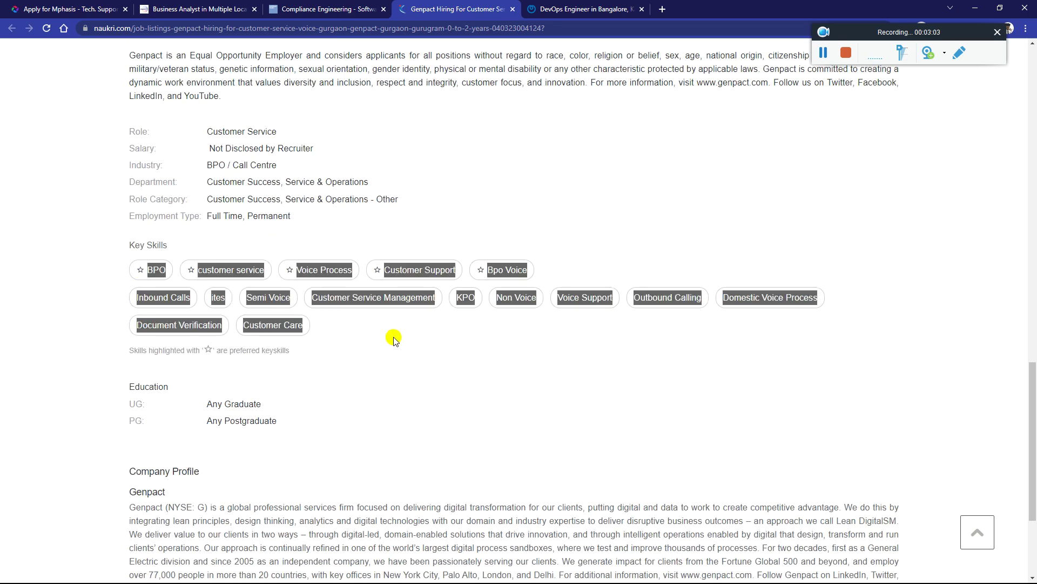
pyautogui.click(392, 337)
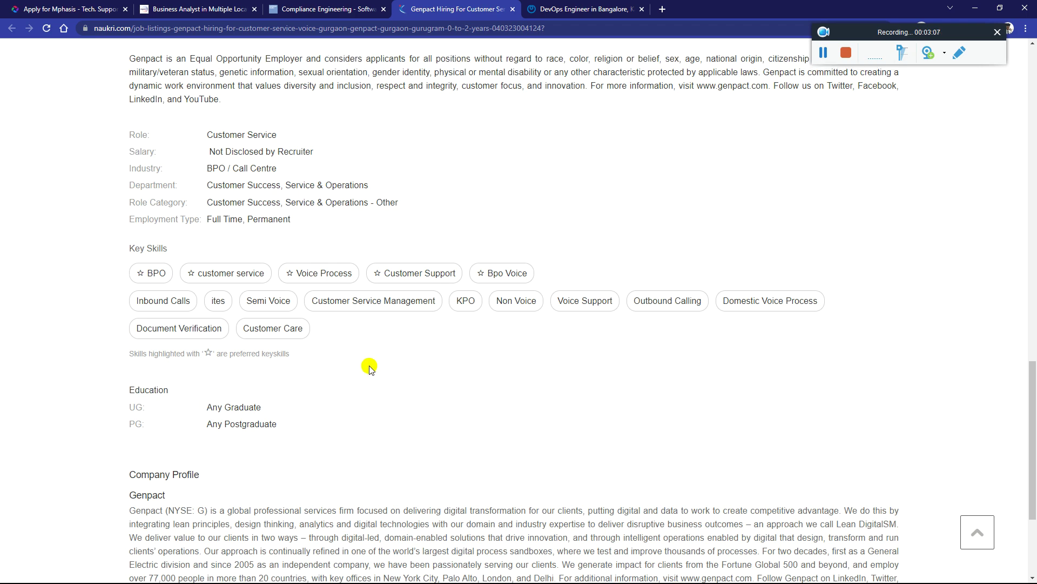
pyautogui.scroll(10, 366, 365)
pyautogui.scroll(10, 369, 358)
pyautogui.scroll(-1, 368, 356)
pyautogui.scroll(-1, 422, 320)
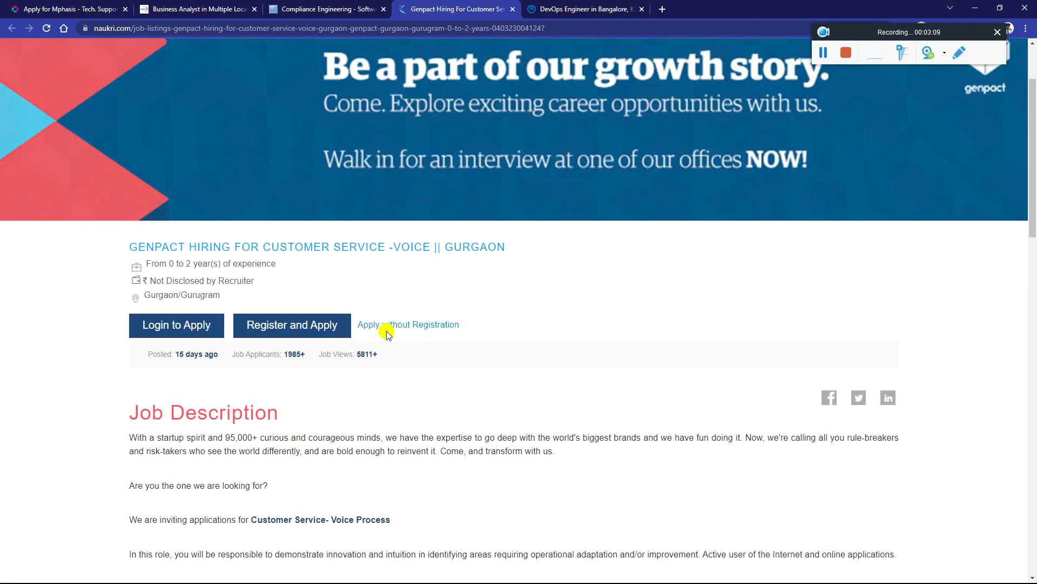
pyautogui.click(415, 327)
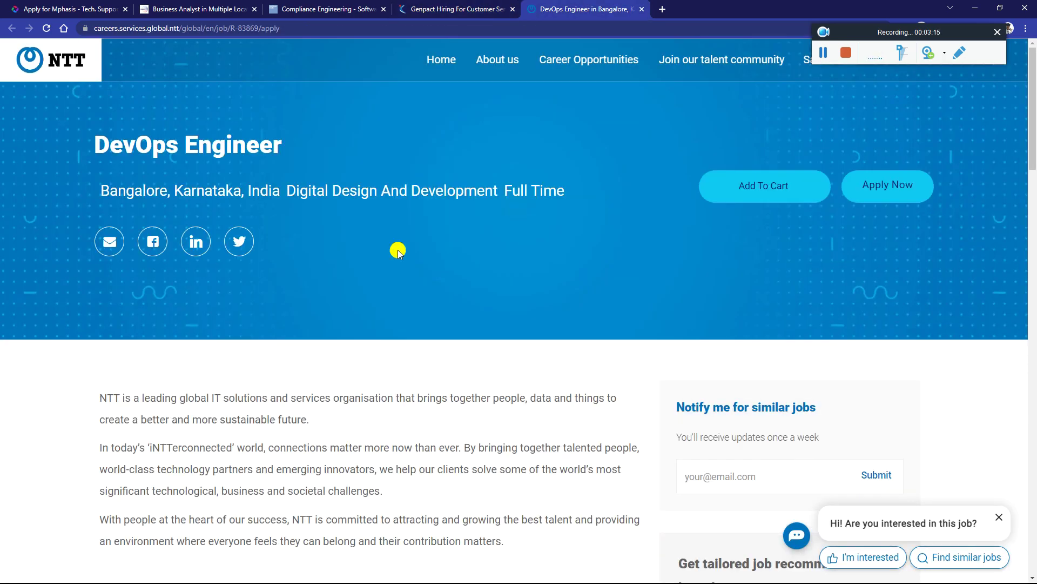
pyautogui.scroll(-3, 398, 249)
pyautogui.scroll(-2, 398, 249)
pyautogui.scroll(-3, 399, 249)
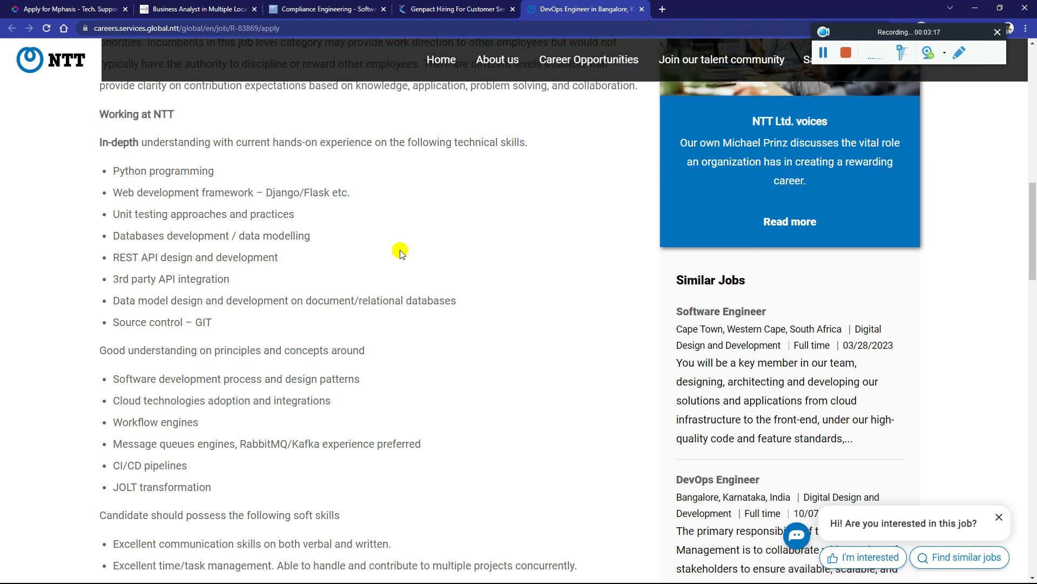
pyautogui.scroll(-2, 398, 252)
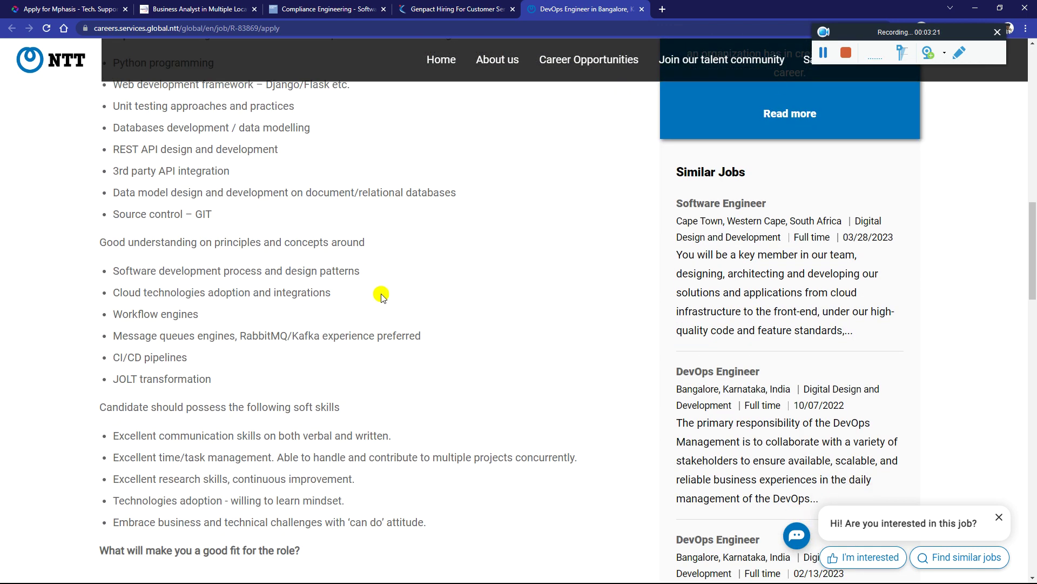
pyautogui.scroll(4, 385, 297)
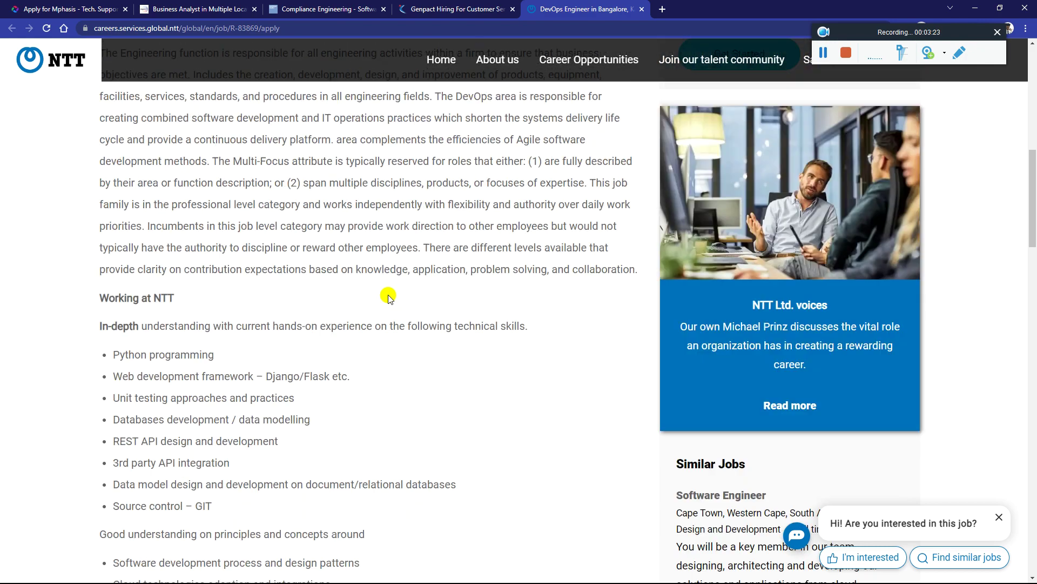
pyautogui.scroll(3, 388, 297)
pyautogui.scroll(4, 388, 297)
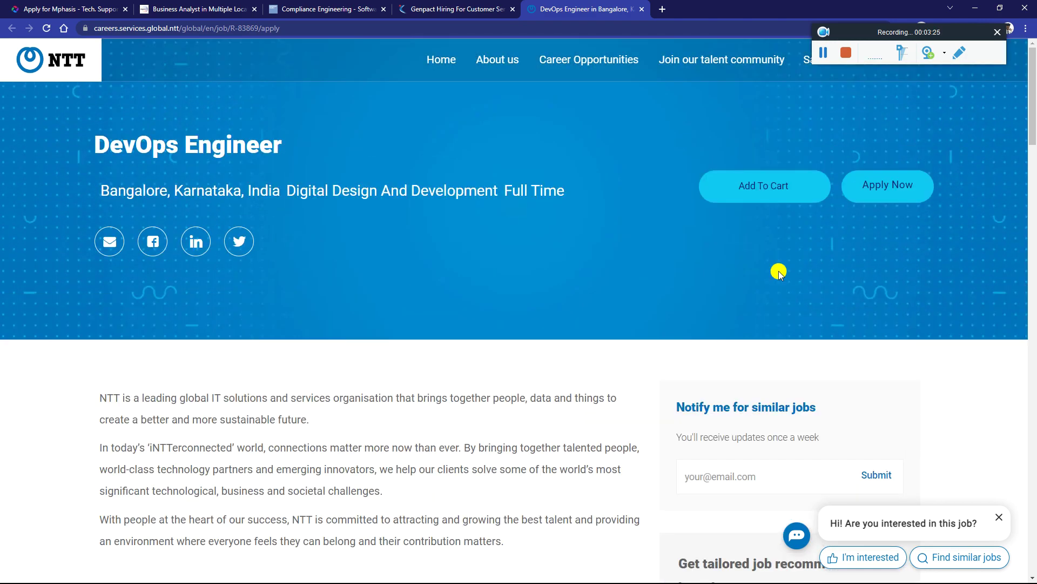
# - Start an application for the NTT DevOps Engineer job with Apply Now
pyautogui.click(904, 184)
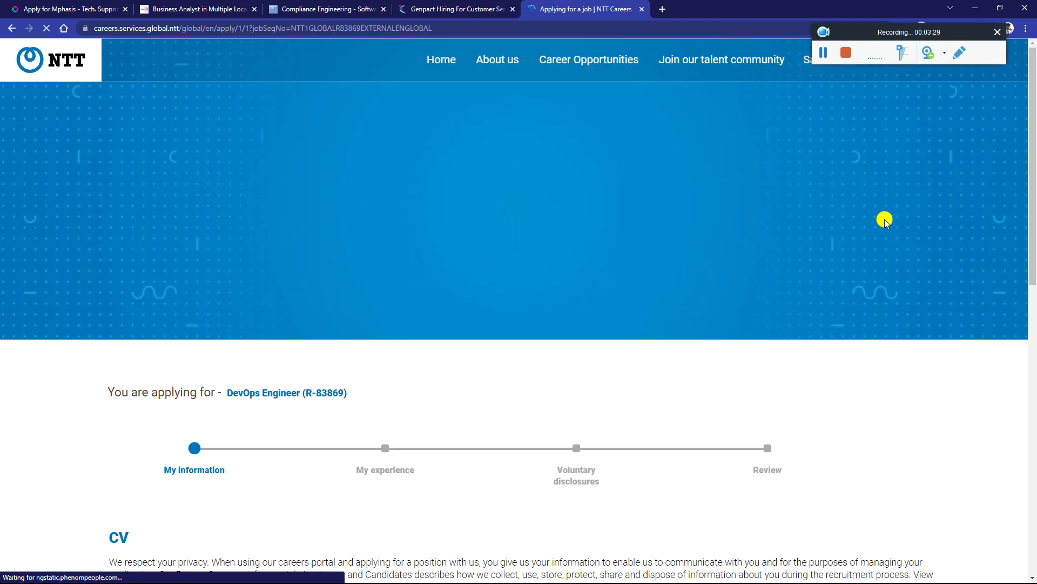
pyautogui.scroll(-1, 686, 298)
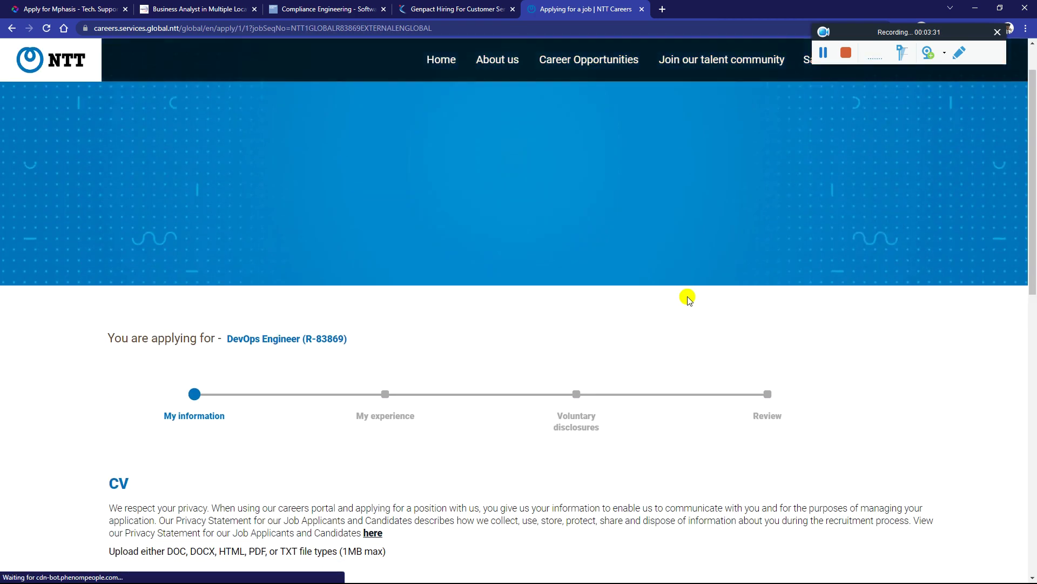
pyautogui.scroll(-2, 690, 298)
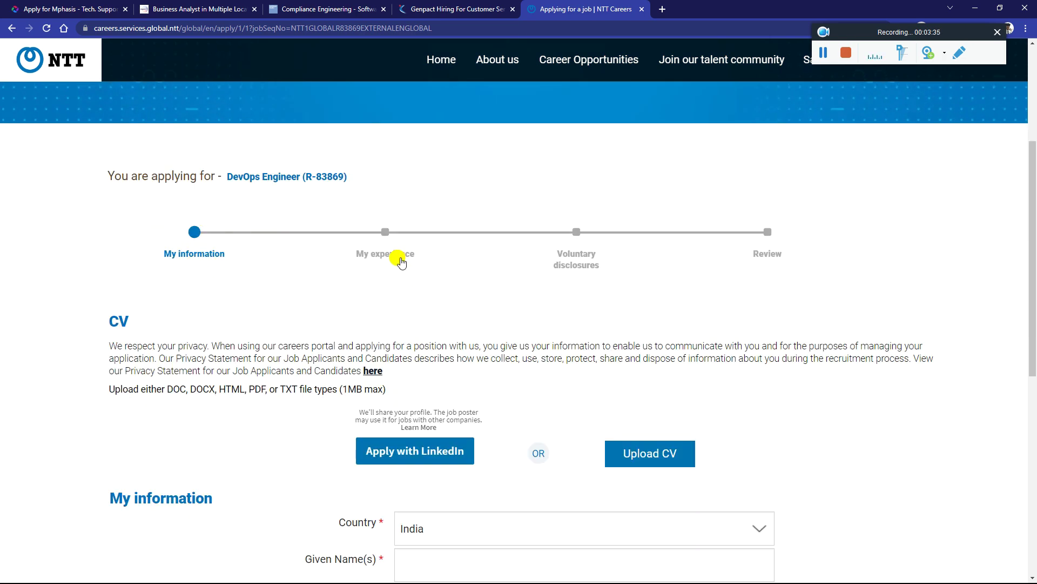
pyautogui.scroll(-2, 549, 337)
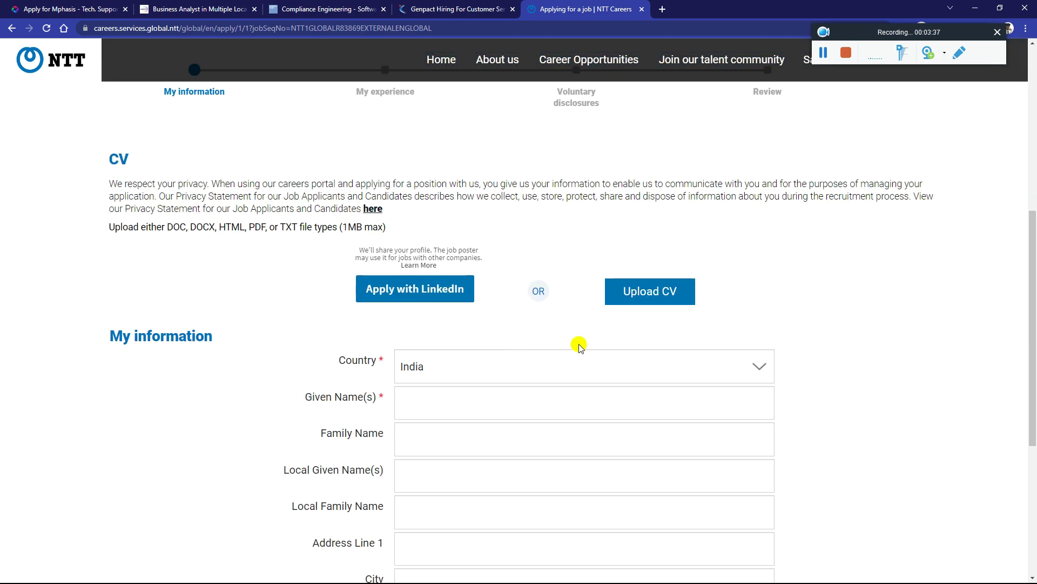
pyautogui.scroll(-4, 575, 341)
# - Glance at the Genpact tab, then bring the Wipro Business Analyst tab forward
pyautogui.click(444, 6)
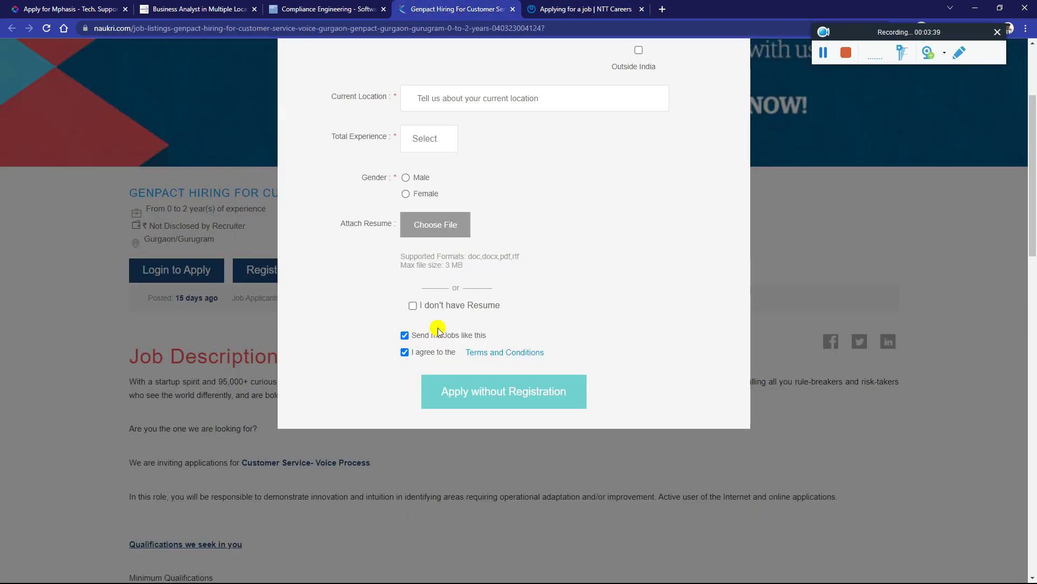
pyautogui.click(198, 10)
pyautogui.scroll(4, 309, 268)
pyautogui.scroll(6, 312, 266)
pyautogui.scroll(3, 317, 262)
pyautogui.scroll(5, 347, 262)
pyautogui.scroll(5, 367, 260)
pyautogui.scroll(5, 366, 260)
pyautogui.scroll(5, 365, 261)
pyautogui.scroll(5, 368, 260)
pyautogui.scroll(5, 370, 258)
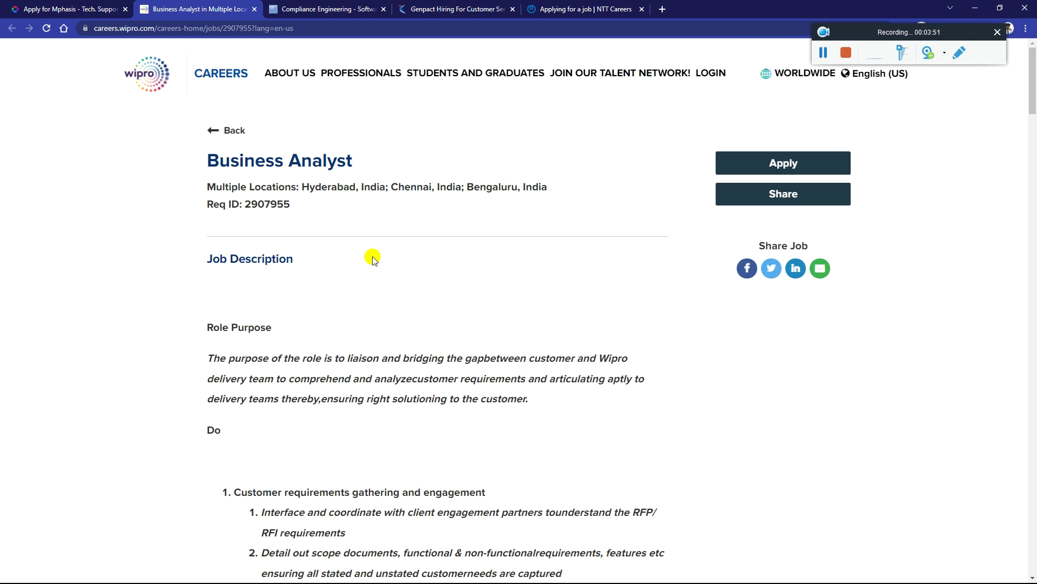
# - Select the 'Business Analyst' heading on the Wipro Careers posting
pyautogui.moveTo(202, 158); pyautogui.dragTo(352, 149)
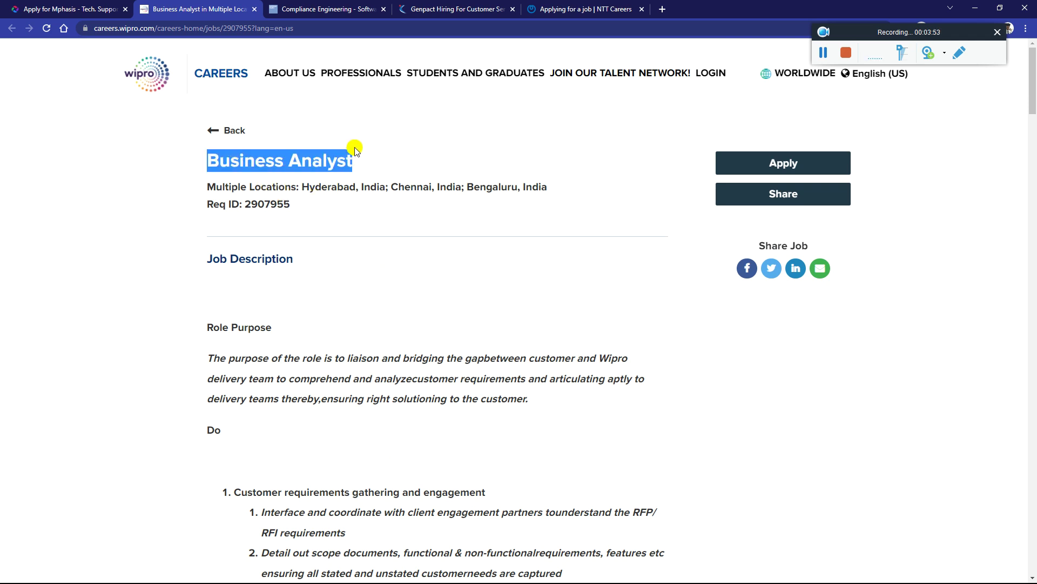